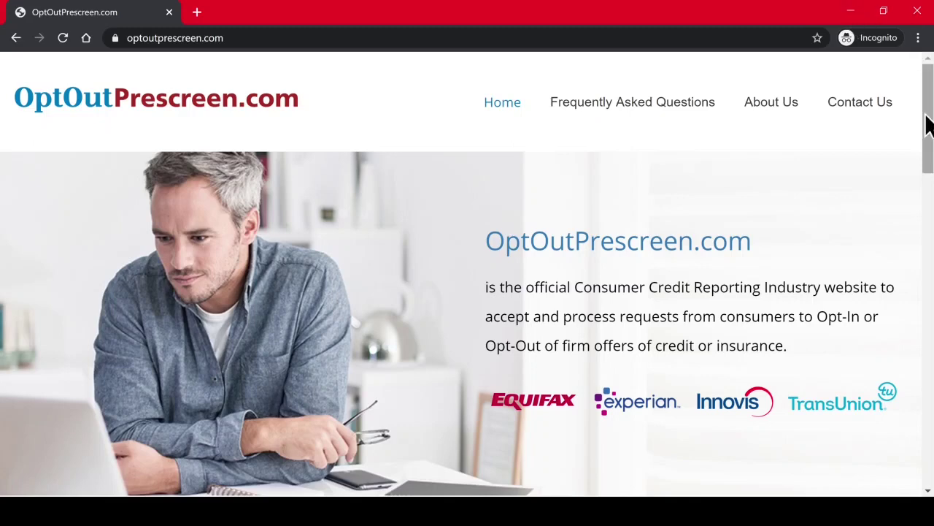
- On OptOutPrescreen.com, choose the Opt-In option and continue to its request form
left_click_drag(929, 124, 928, 176)
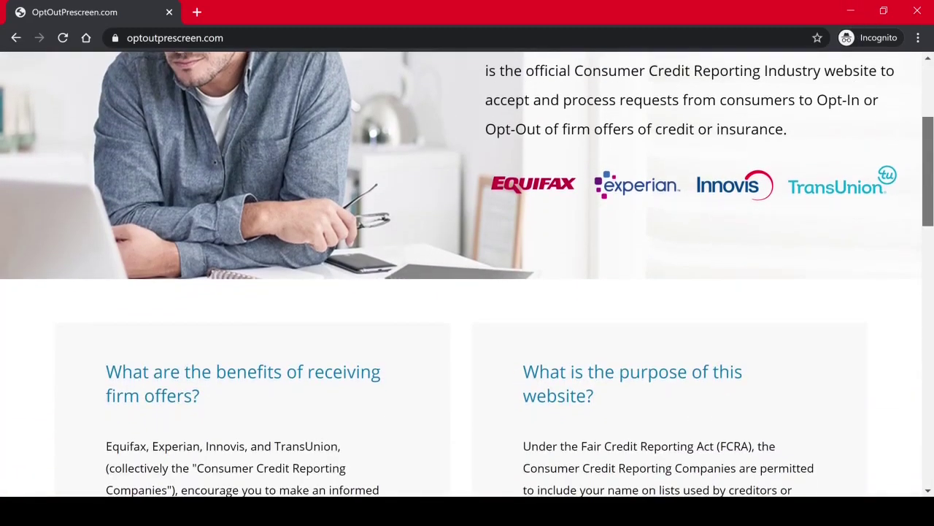
left_click_drag(928, 177, 930, 431)
left_click(576, 371)
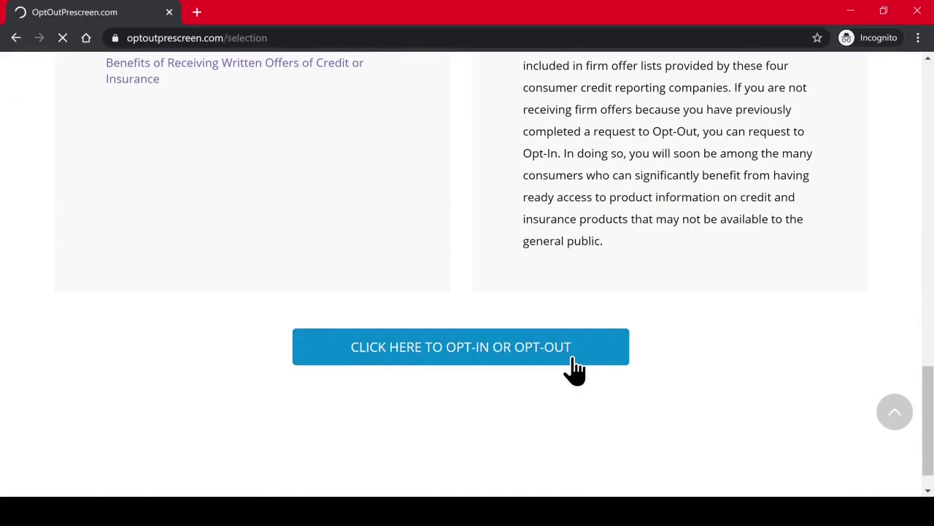
left_click_drag(929, 176, 928, 423)
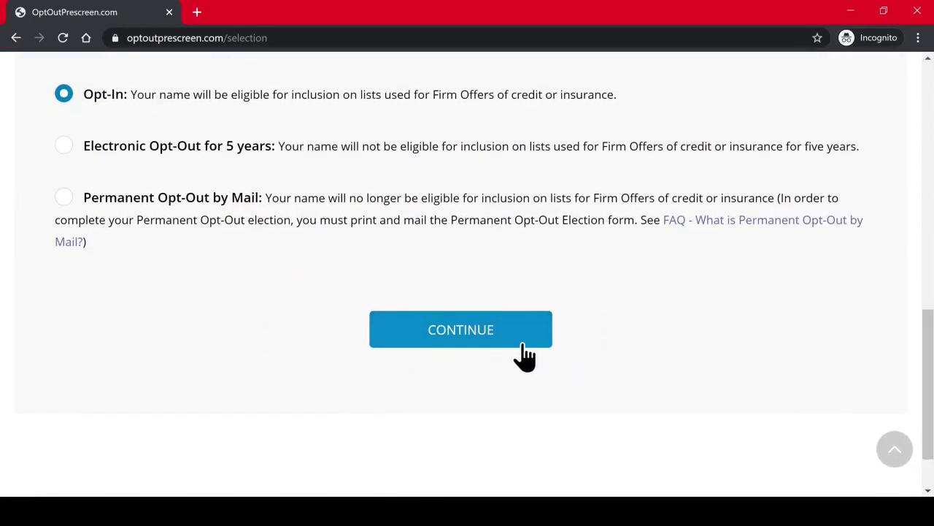
left_click(524, 345)
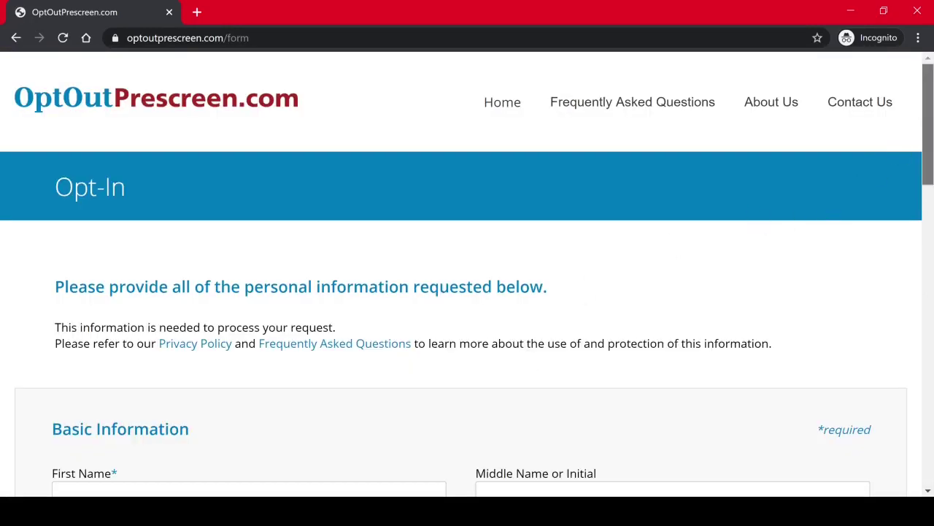
- Confirm the Opt-In request form and open a new incognito tab
scroll(425, 198, "down", 4)
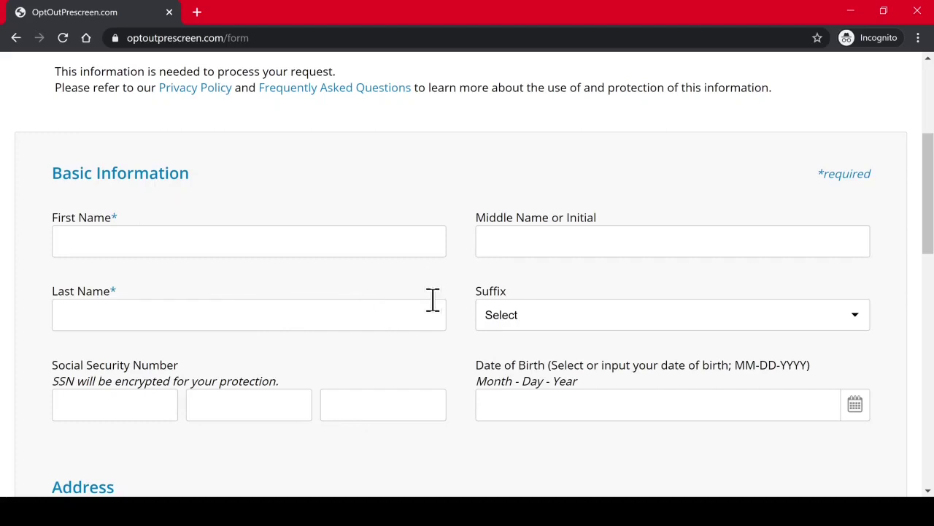
left_click_drag(928, 219, 927, 363)
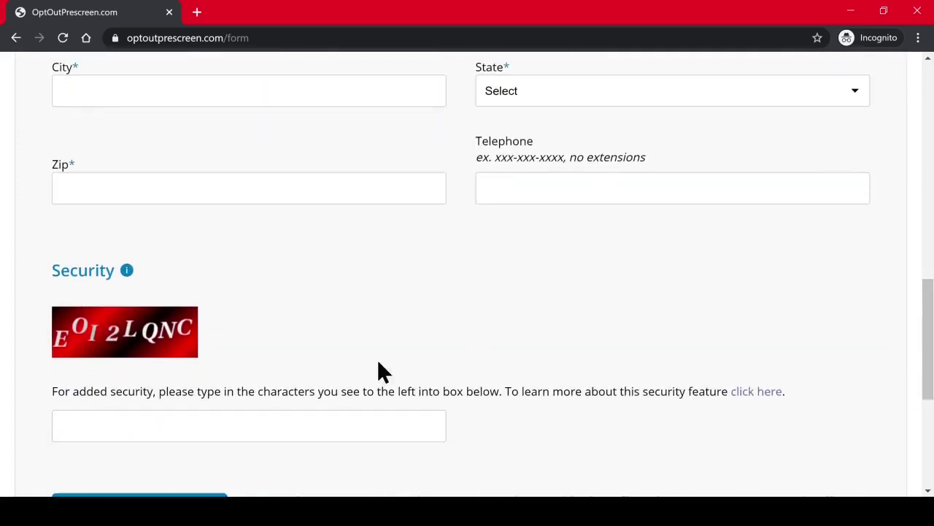
left_click_drag(928, 292, 928, 376)
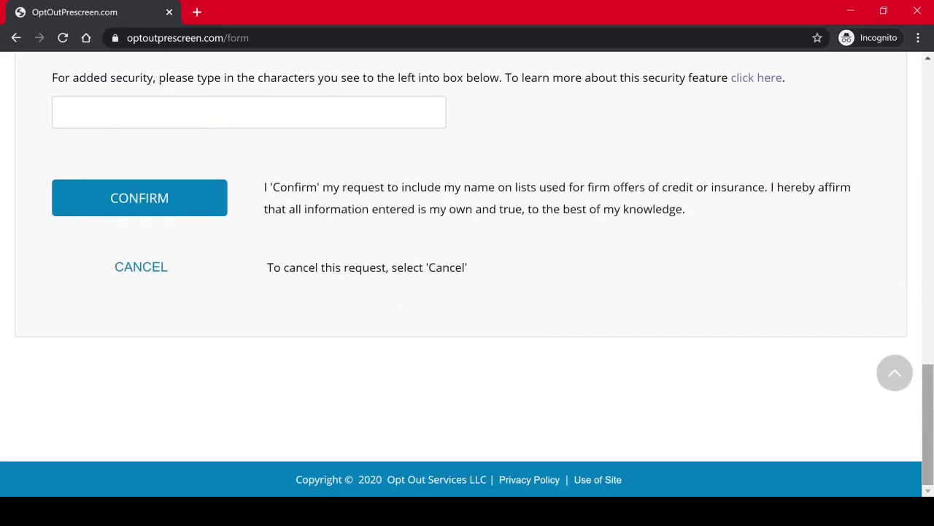
left_click(139, 209)
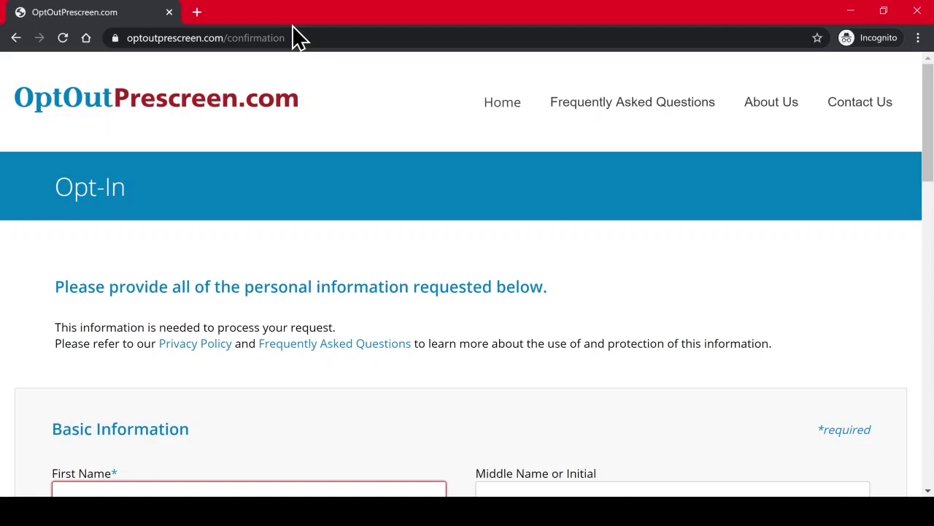
left_click(197, 13)
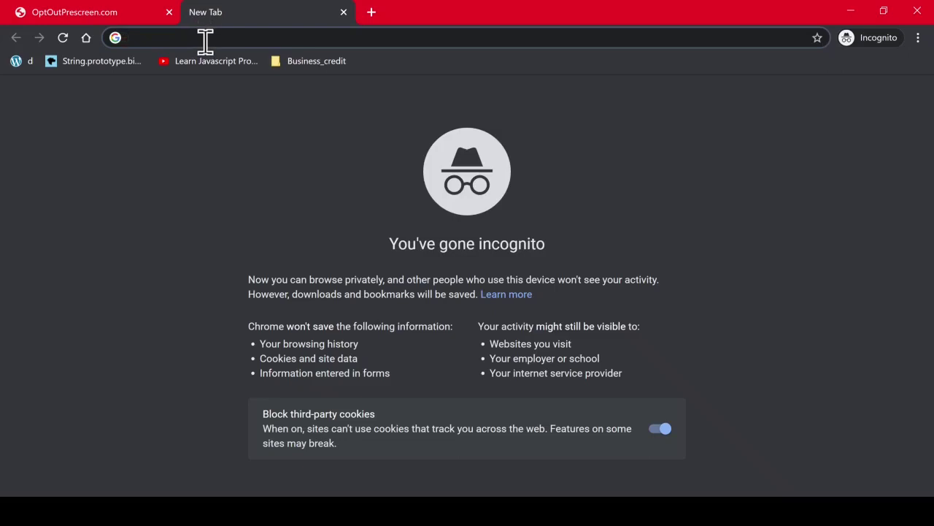
- Load sportsmansguide.com from the 'spor' address-bar suggestion
type("SPOR")
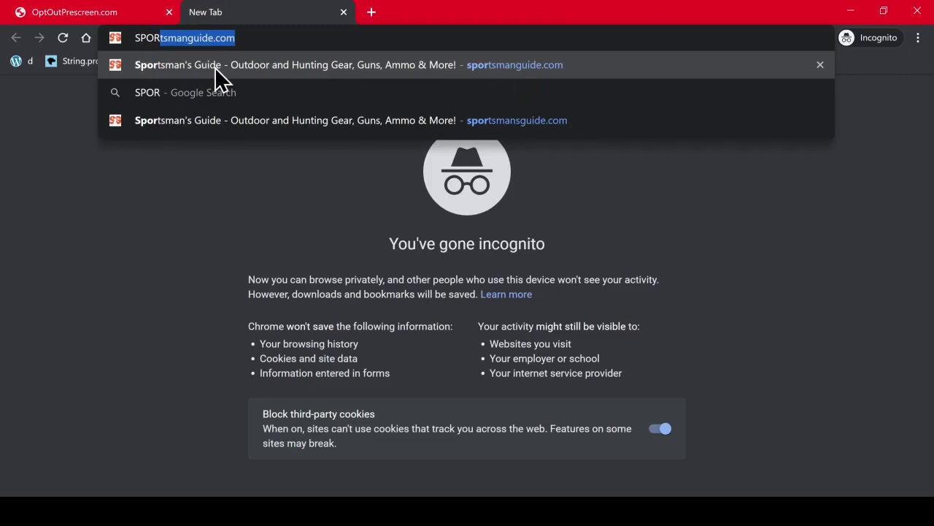
left_click(214, 67)
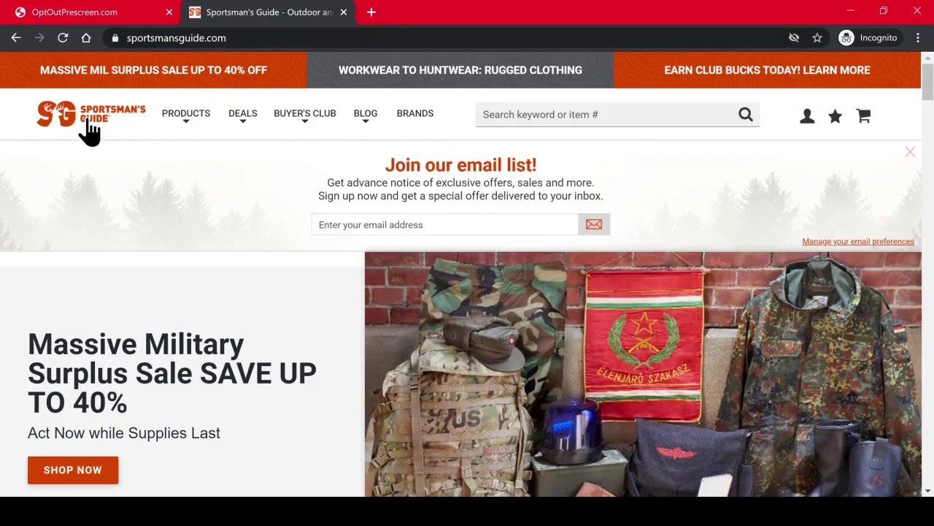
left_click(194, 123)
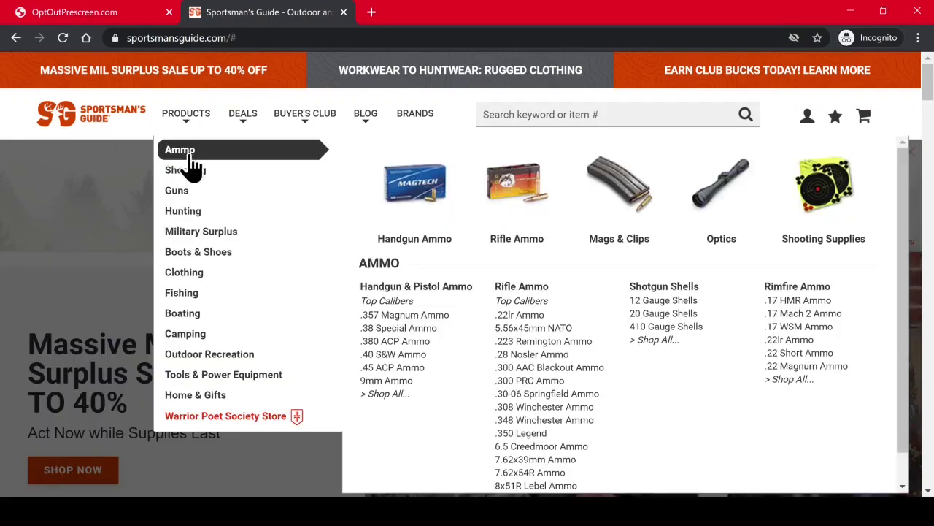
- Browse to Camping > Backpacks & Bags, backing out of an accidental Ammo page
left_click(190, 152)
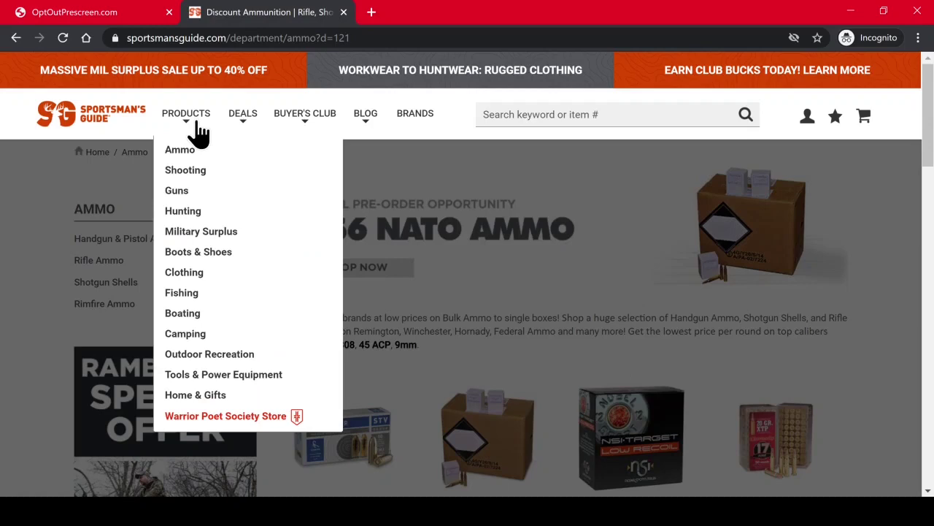
left_click(201, 134)
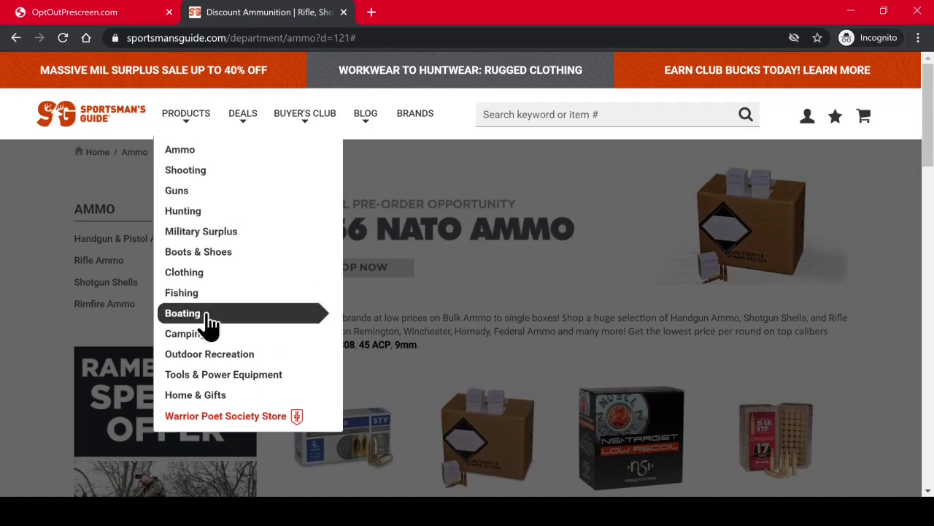
mouse_move(203, 343)
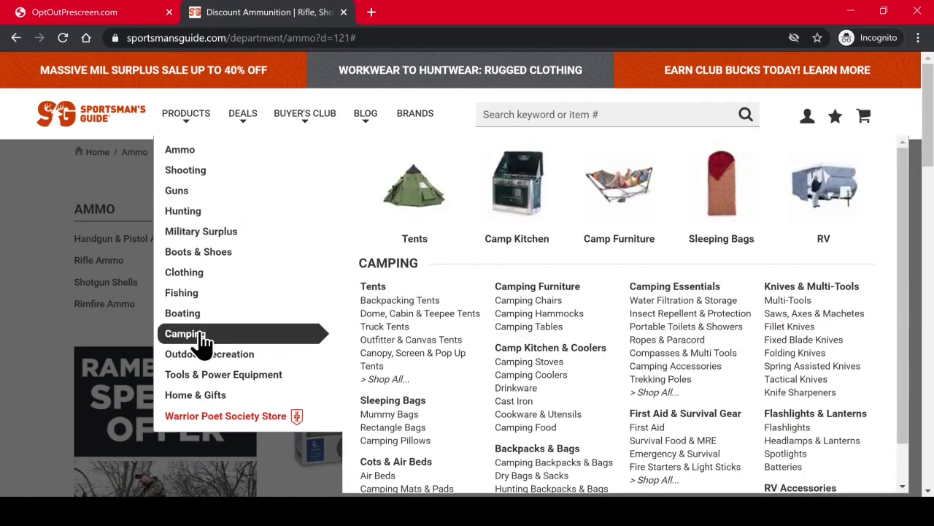
left_click(203, 343)
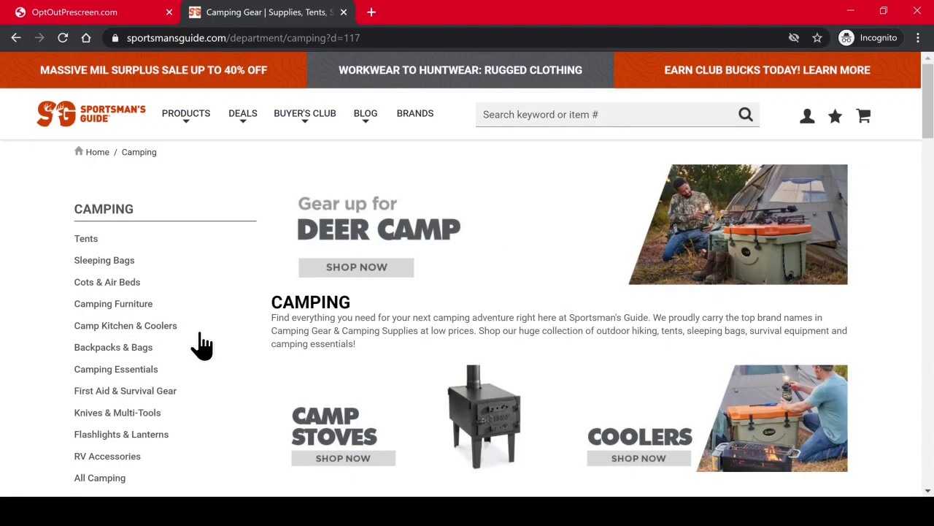
left_click_drag(925, 134, 926, 213)
left_click(489, 296)
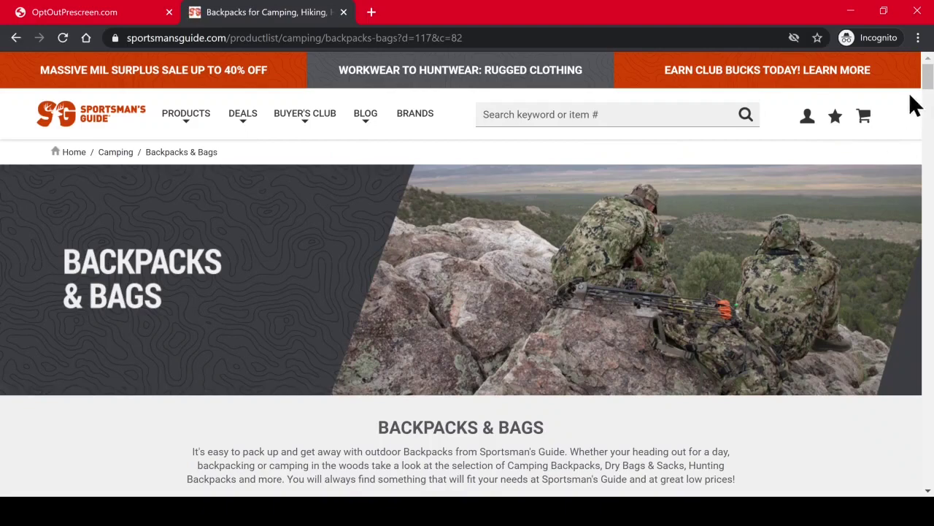
- Add the ALPS Mountaineering Nomad RT 50 Pack in Clay/Apricot ($143.99) to the cart
left_click_drag(927, 76, 928, 111)
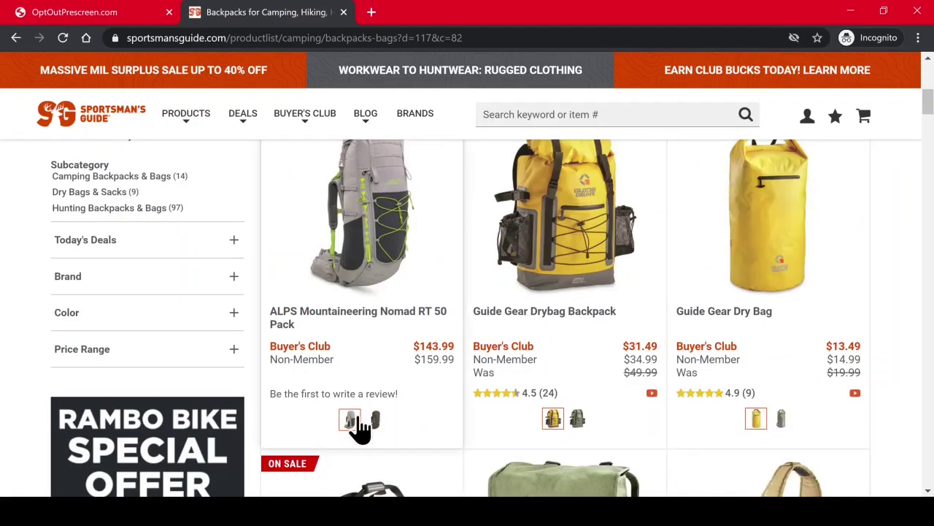
left_click(295, 374)
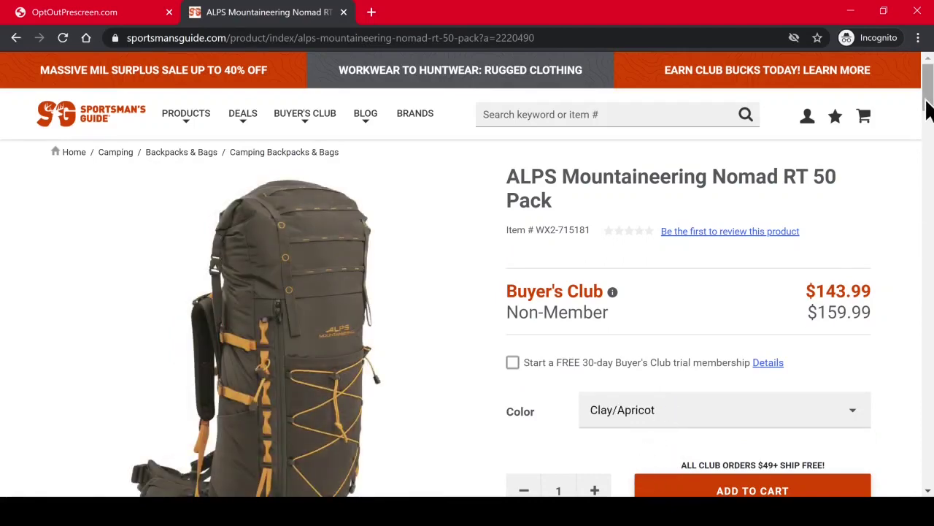
left_click_drag(926, 115, 929, 140)
left_click(803, 208)
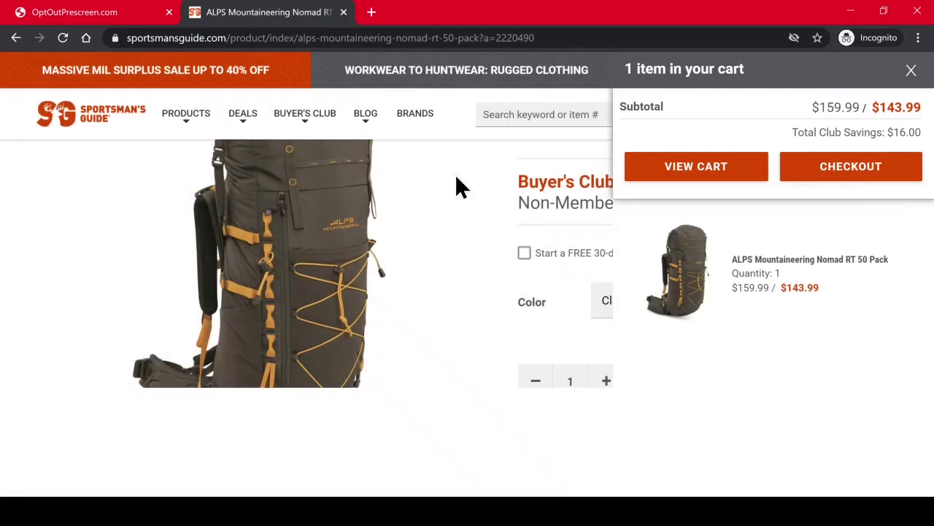
left_click(455, 174)
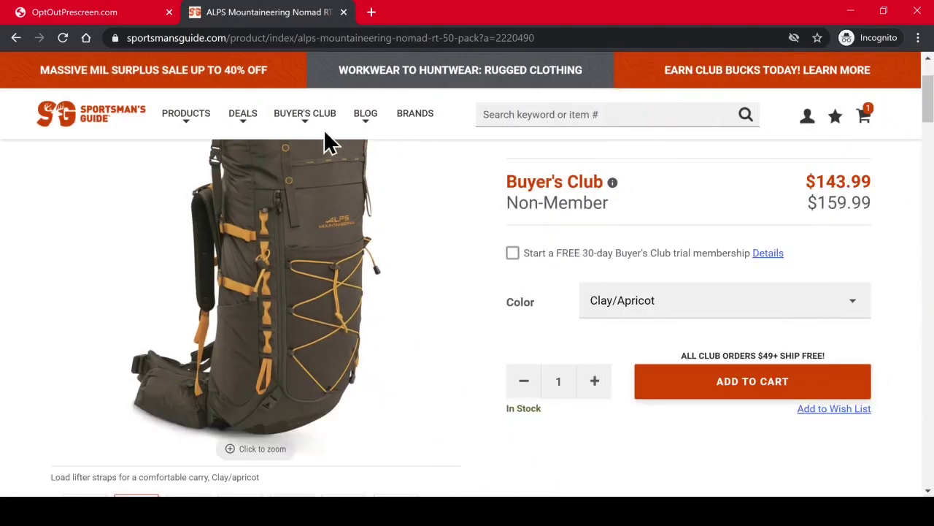
left_click(314, 133)
- Bring up the On Sale deals listing
mouse_move(267, 139)
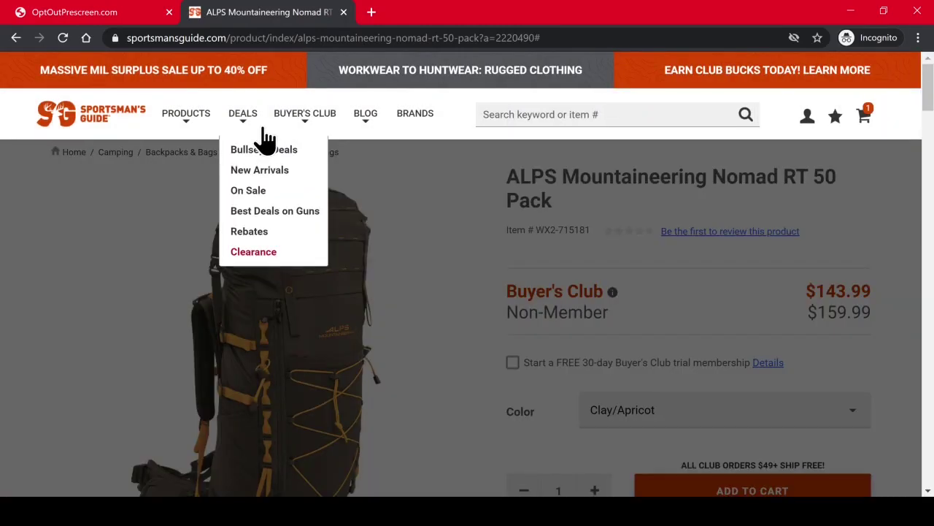
left_click(262, 195)
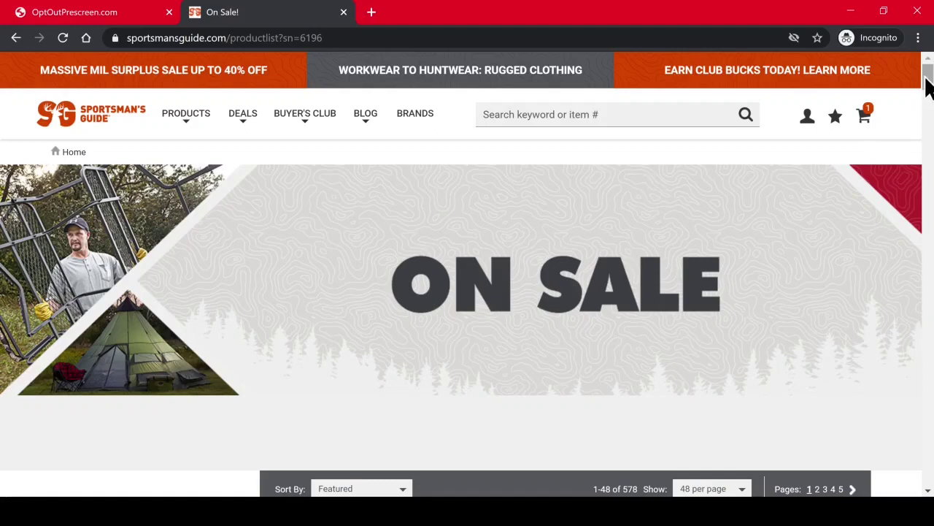
left_click_drag(926, 87, 929, 106)
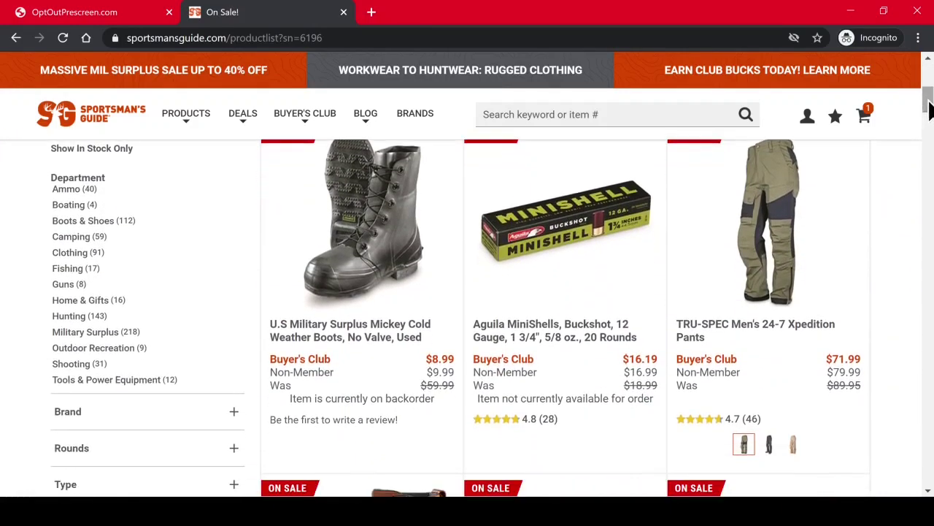
- Add size 9 U.S Military Surplus Mickey Cold Weather Boots ($80.99) to the cart
left_click(394, 286)
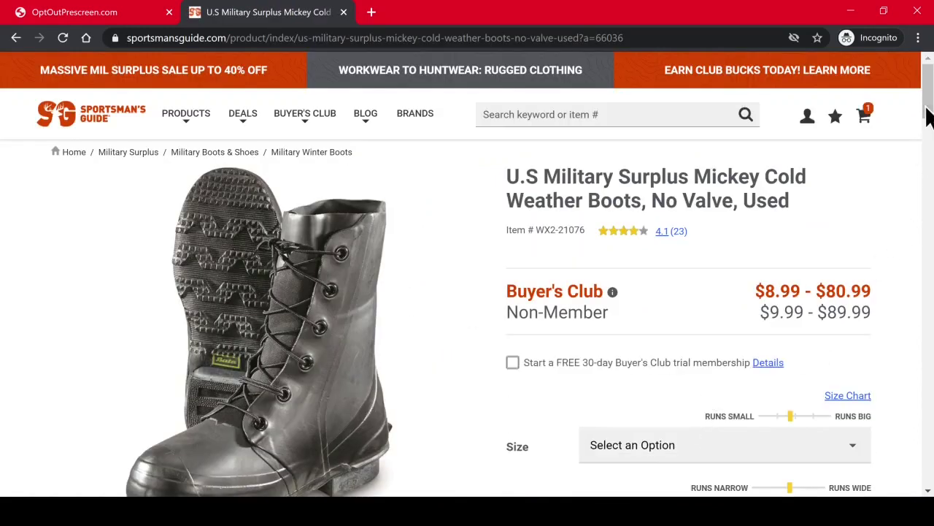
scroll(925, 117, "down", 3)
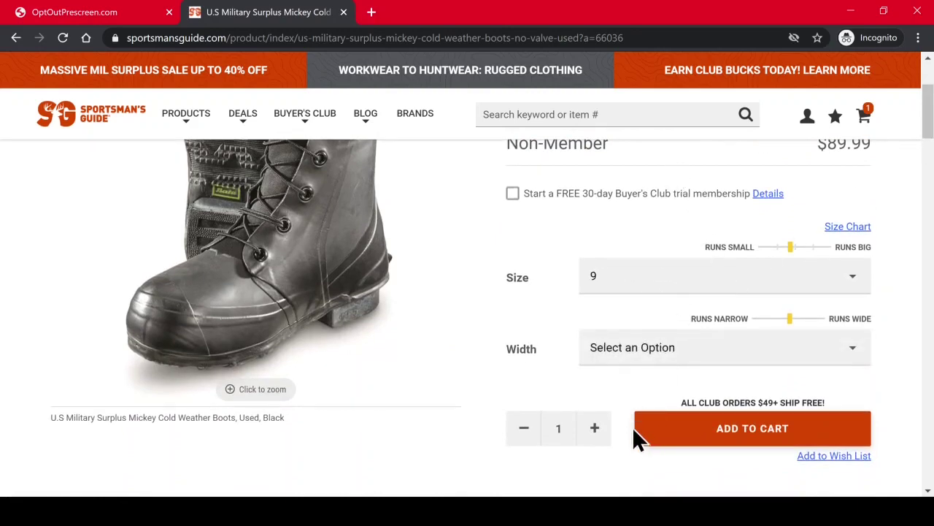
left_click(678, 435)
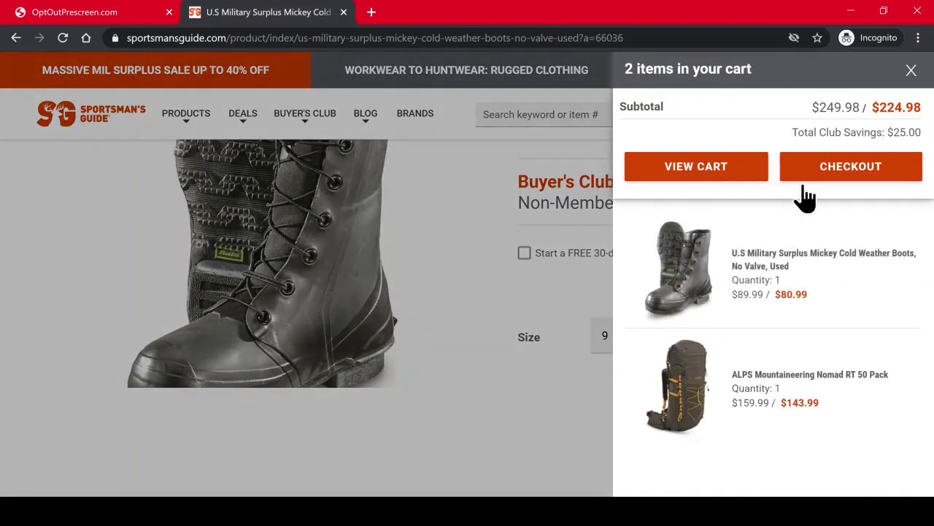
left_click(412, 210)
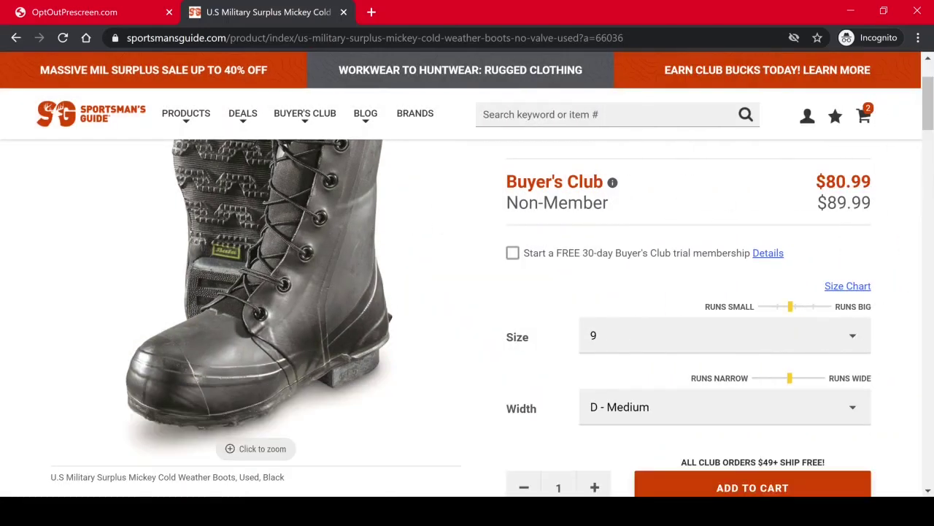